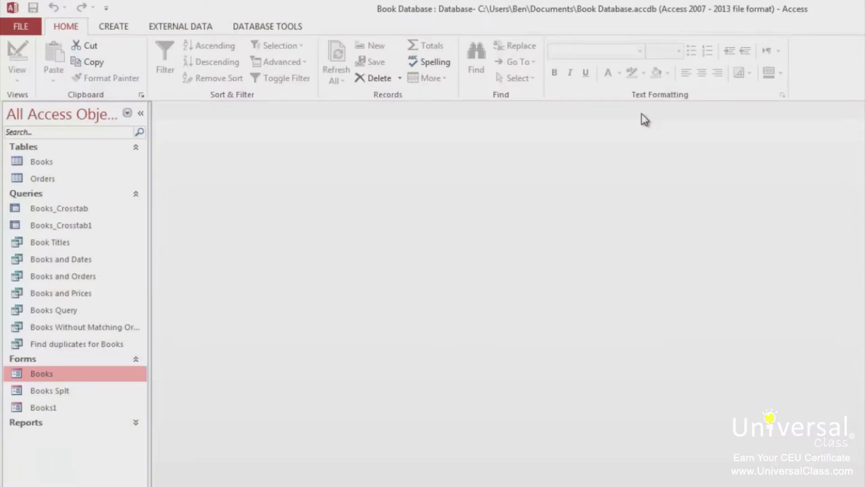
Step: Open the Books report from the Reports list in the navigation pane
{"action": "left_click", "coordinate": [135, 422]}
{"action": "left_click", "coordinate": [77, 441]}
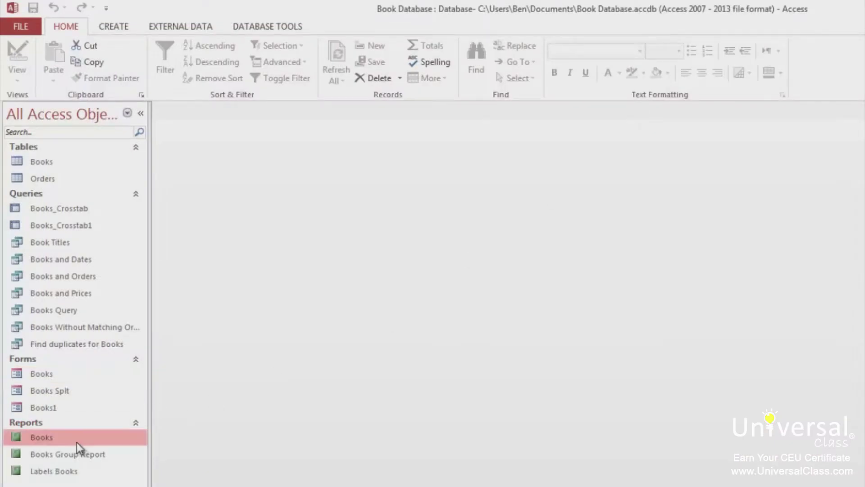
{"action": "double_click", "coordinate": [76, 442]}
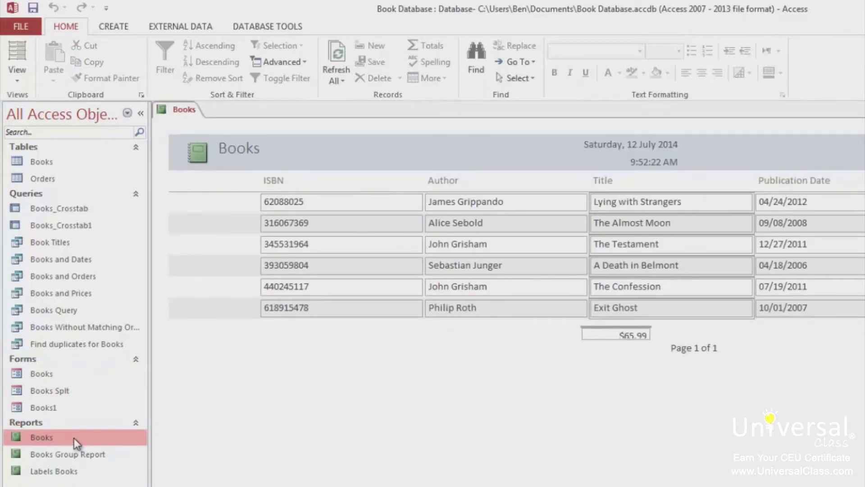
{"action": "left_click", "coordinate": [14, 82]}
Step: Put the Books report in Design view and show the Group, Sort, and Total pane
{"action": "left_click", "coordinate": [57, 197]}
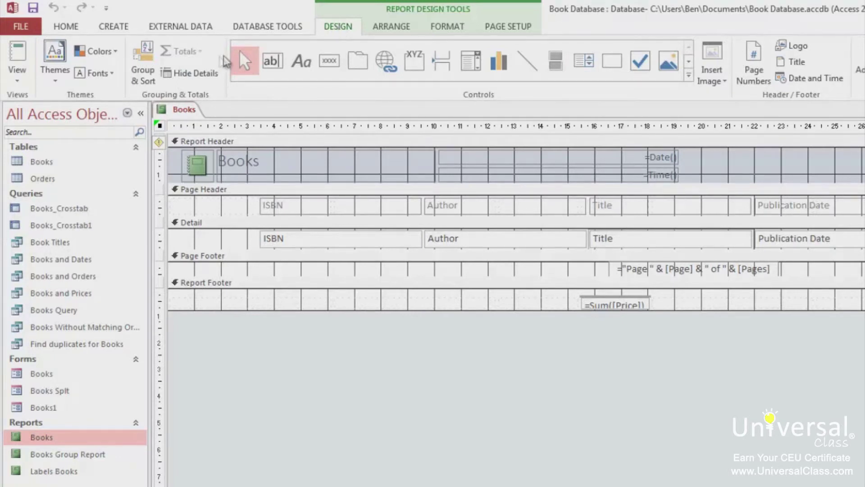
{"action": "left_click", "coordinate": [144, 64]}
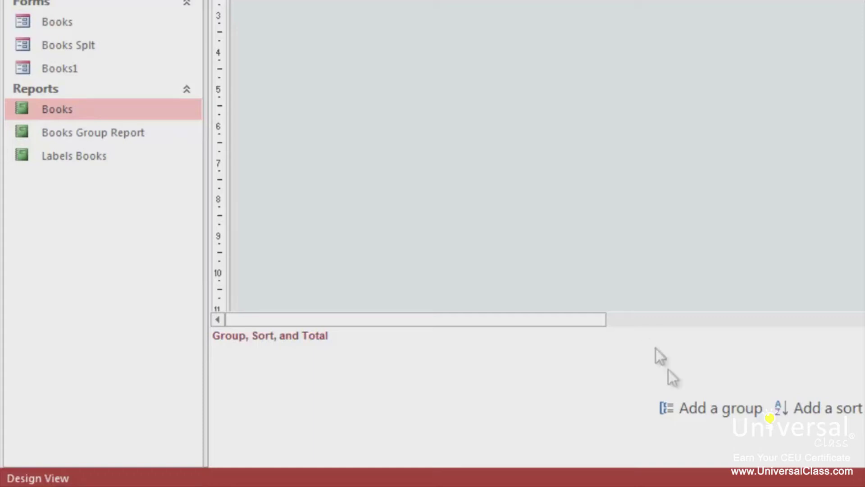
Step: Add a grouping level on the Author field to the Books report
{"action": "left_click", "coordinate": [717, 415]}
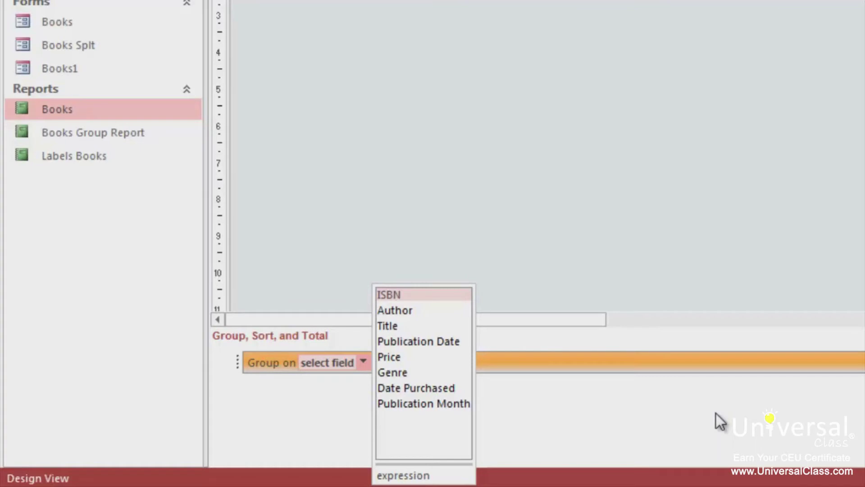
{"action": "left_click", "coordinate": [408, 314]}
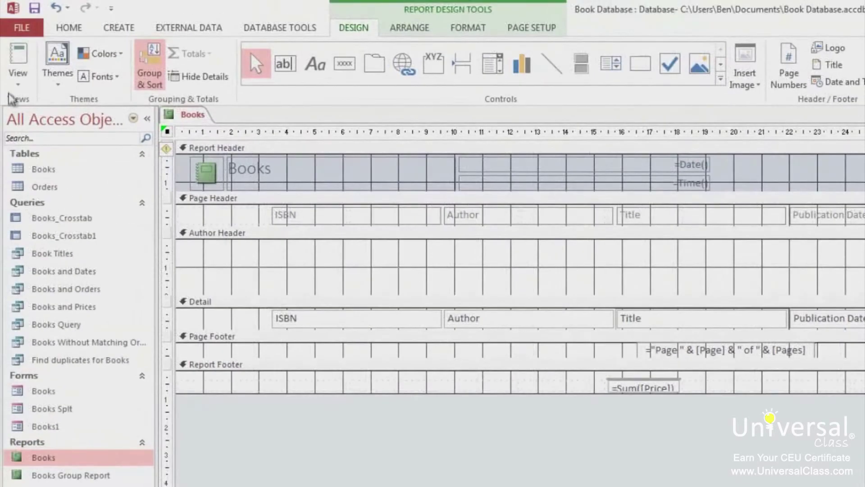
{"action": "left_click", "coordinate": [18, 84]}
Step: In Layout view, select the Price column and open its Conditional Formatting Rules Manager
{"action": "left_click", "coordinate": [63, 171]}
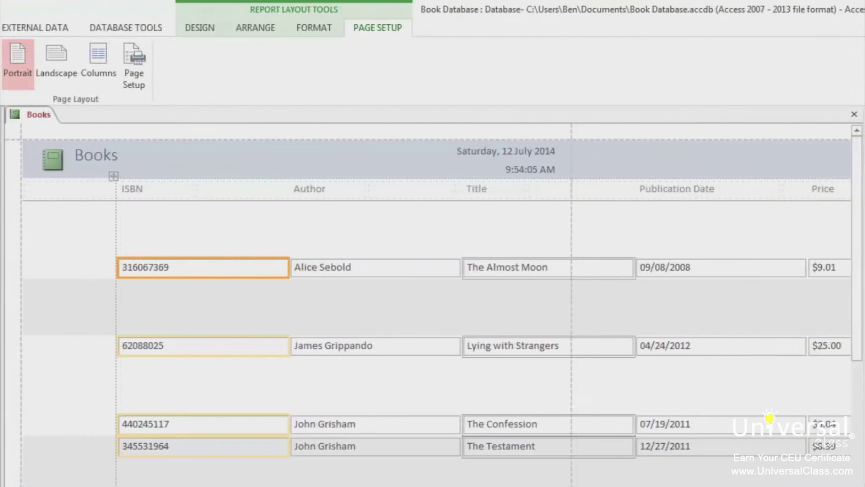
{"action": "left_click", "coordinate": [838, 350]}
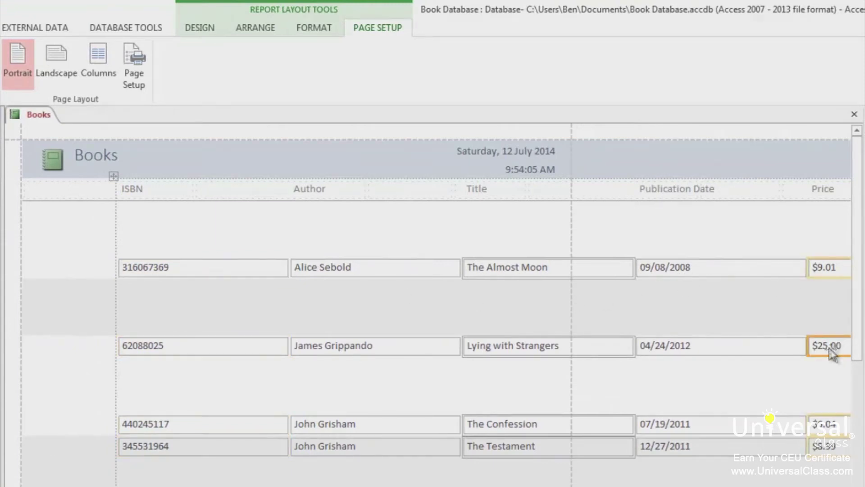
{"action": "left_click", "coordinate": [307, 28]}
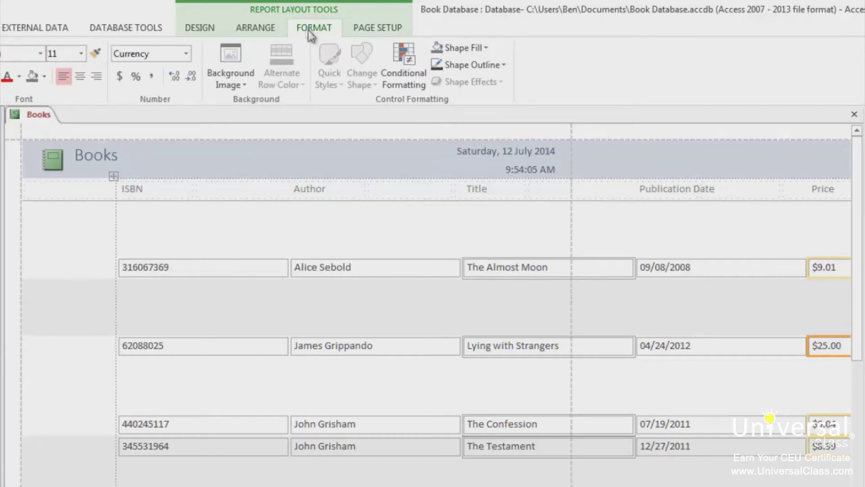
{"action": "left_click", "coordinate": [404, 63]}
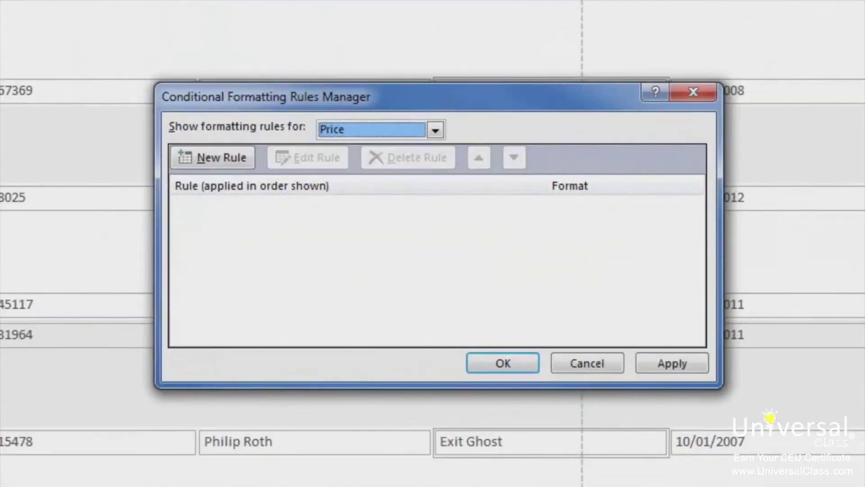
Step: Create and apply a Price rule: Field Value greater than 10 in bold red font
{"action": "left_click", "coordinate": [220, 157]}
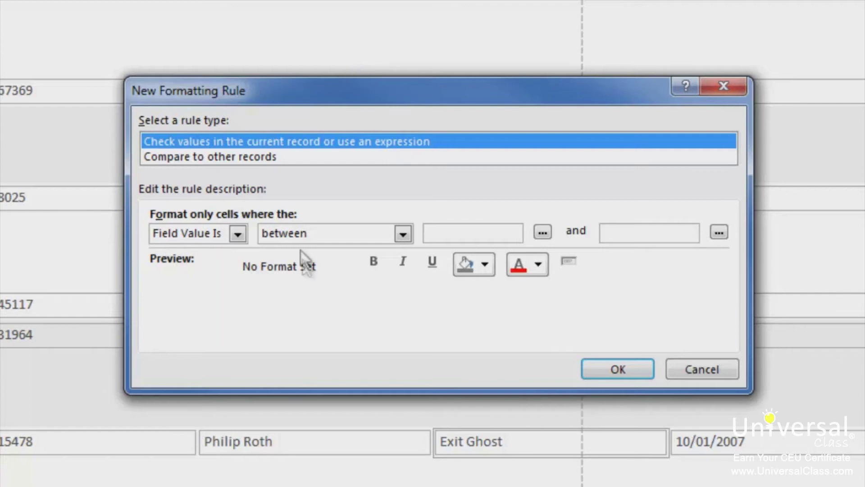
{"action": "left_click", "coordinate": [334, 235]}
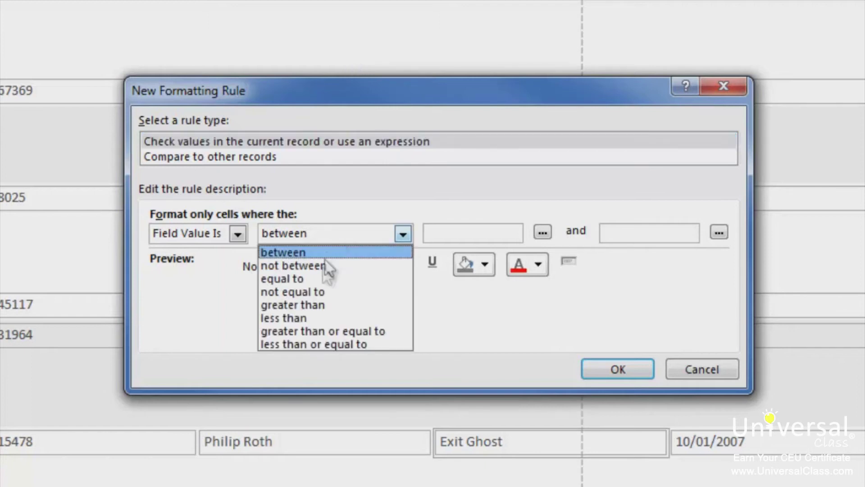
{"action": "left_click", "coordinate": [313, 305]}
{"action": "left_click", "coordinate": [476, 234]}
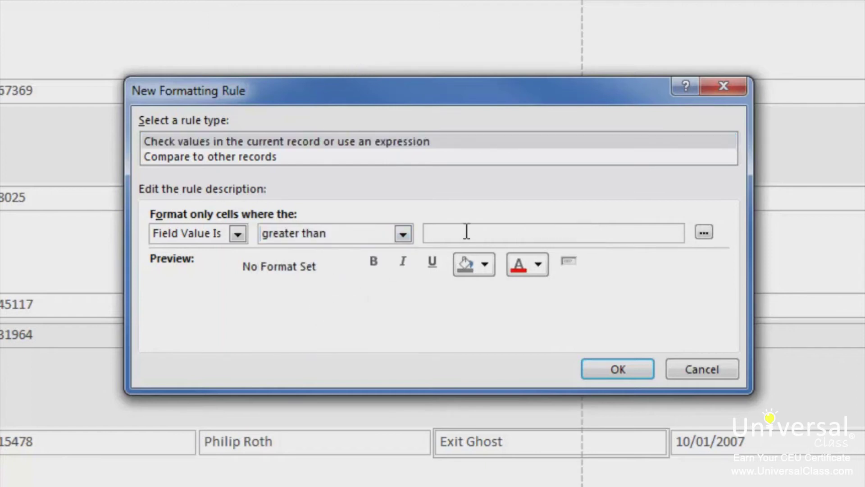
{"action": "type", "text": "10"}
{"action": "left_click", "coordinate": [373, 262]}
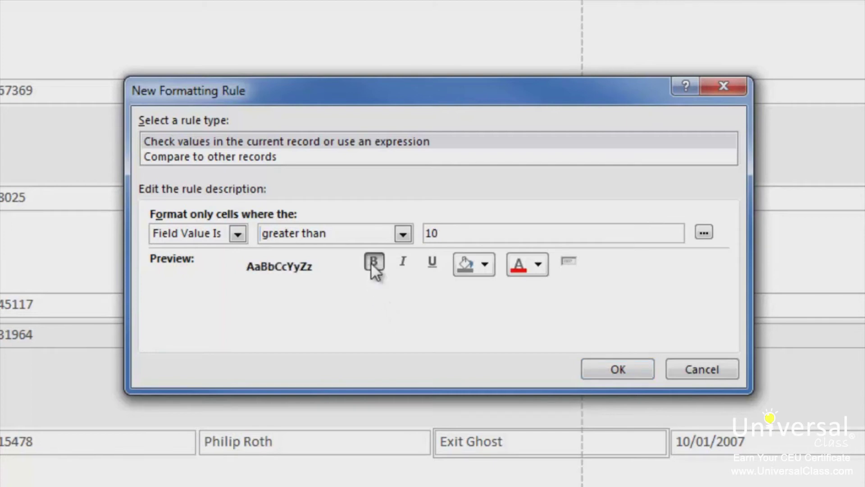
{"action": "left_click", "coordinate": [540, 265]}
{"action": "left_click", "coordinate": [537, 433]}
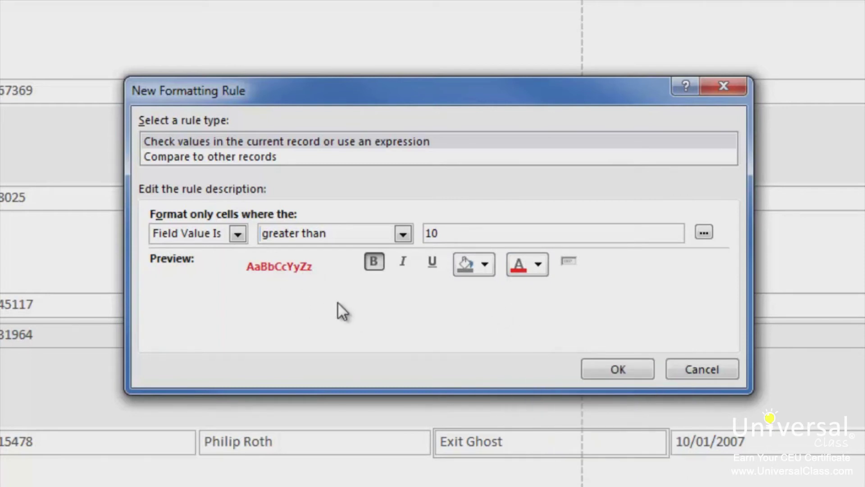
{"action": "left_click", "coordinate": [619, 367]}
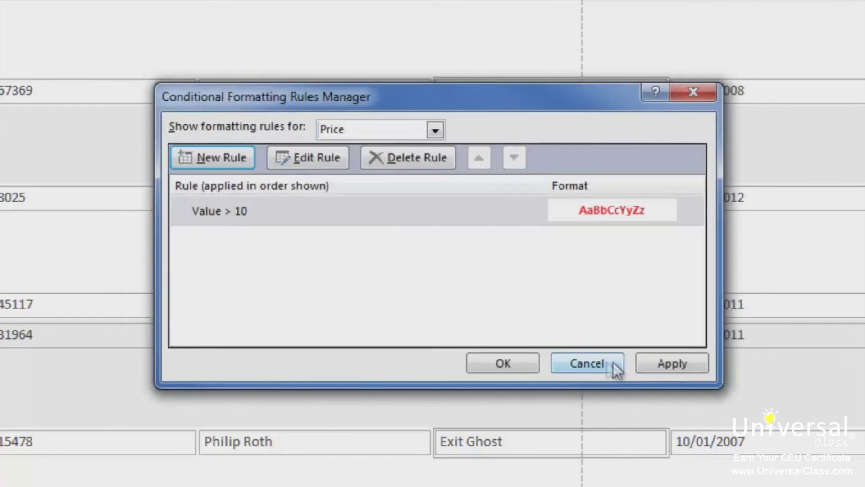
{"action": "left_click", "coordinate": [682, 363]}
Step: Close the Rules Manager, deselect Price, return to the Home tab, and reselect the Price column
{"action": "left_click", "coordinate": [486, 363]}
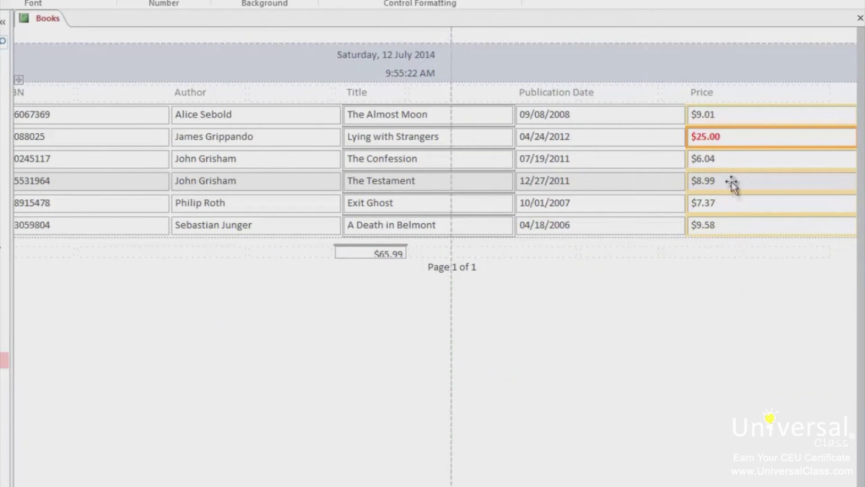
{"action": "left_click", "coordinate": [524, 360]}
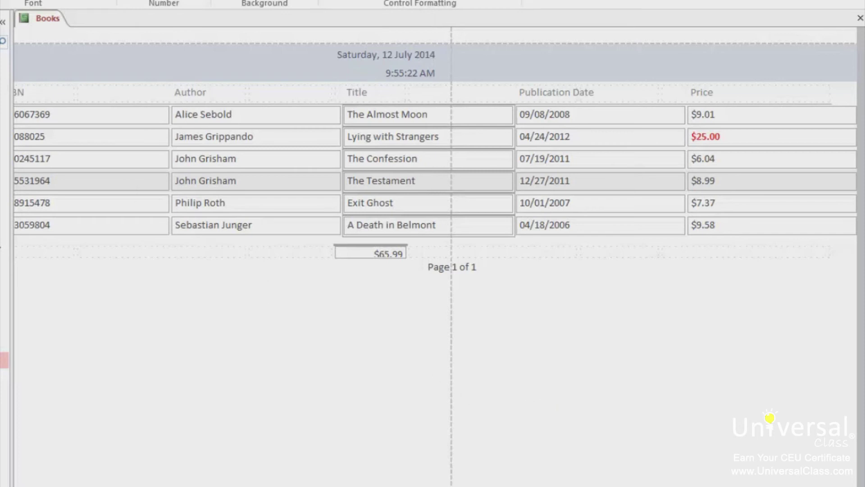
{"action": "key", "text": "alt+h"}
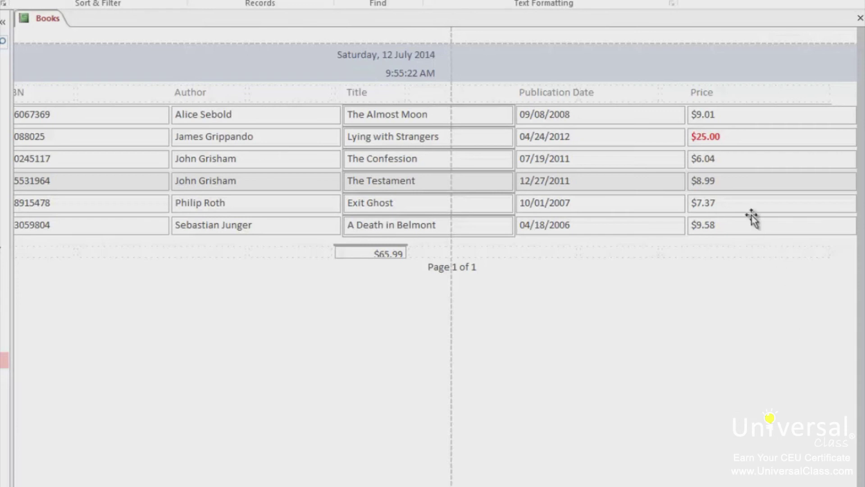
{"action": "left_click", "coordinate": [714, 227]}
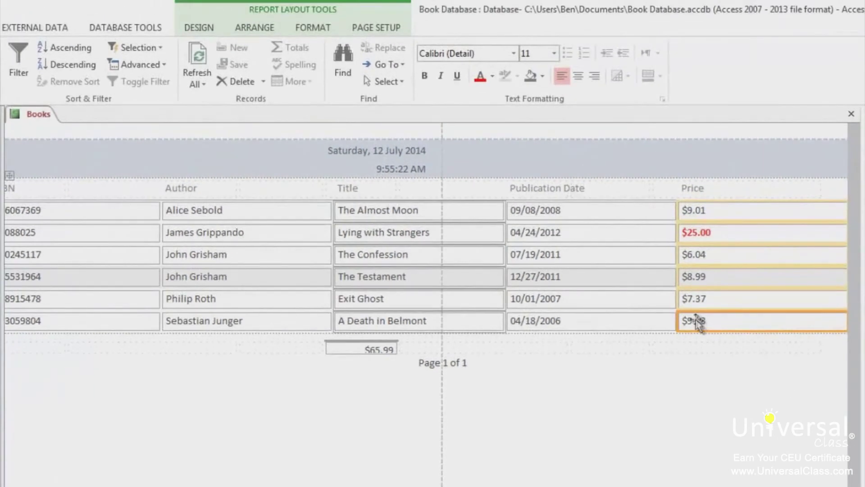
Step: Start another Price rule of type Compare to other records, with Lowest to Highest bar settings
{"action": "left_click", "coordinate": [323, 27]}
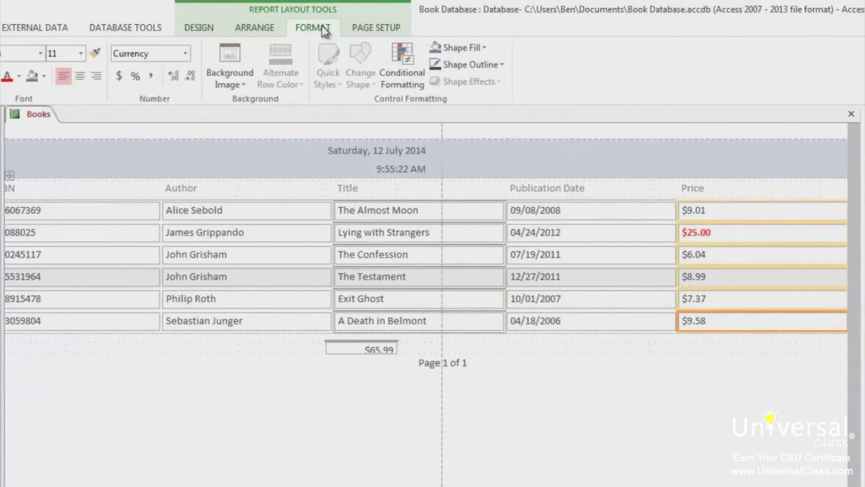
{"action": "left_click", "coordinate": [421, 87]}
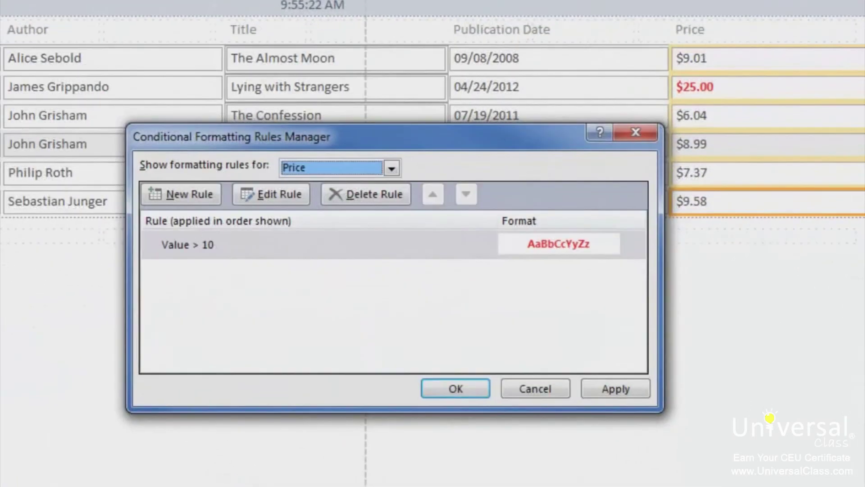
{"action": "left_click", "coordinate": [180, 201]}
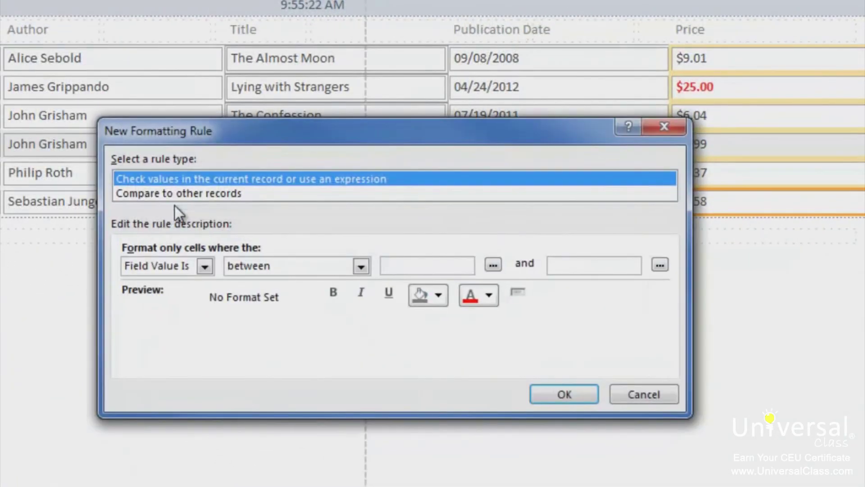
{"action": "left_click", "coordinate": [211, 193]}
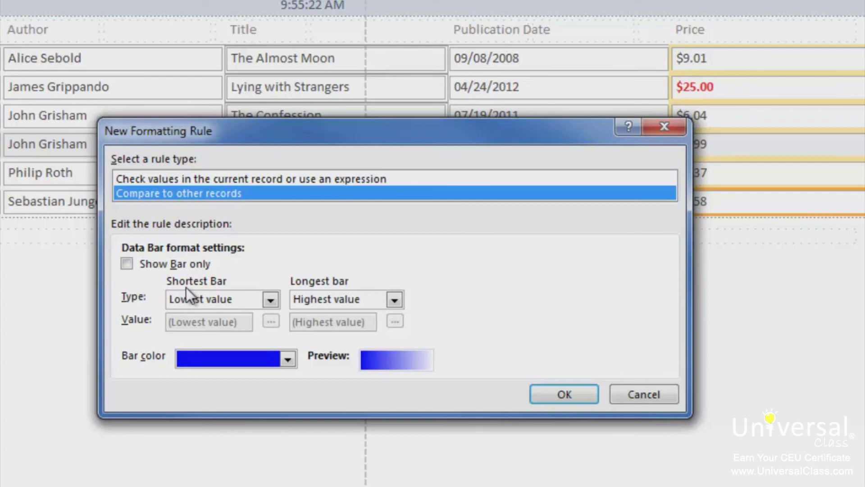
{"action": "left_click", "coordinate": [206, 301]}
Step: Keep Lowest/Highest value types, choose a light blue bar colour, and save the data bar rule
{"action": "left_click", "coordinate": [250, 298]}
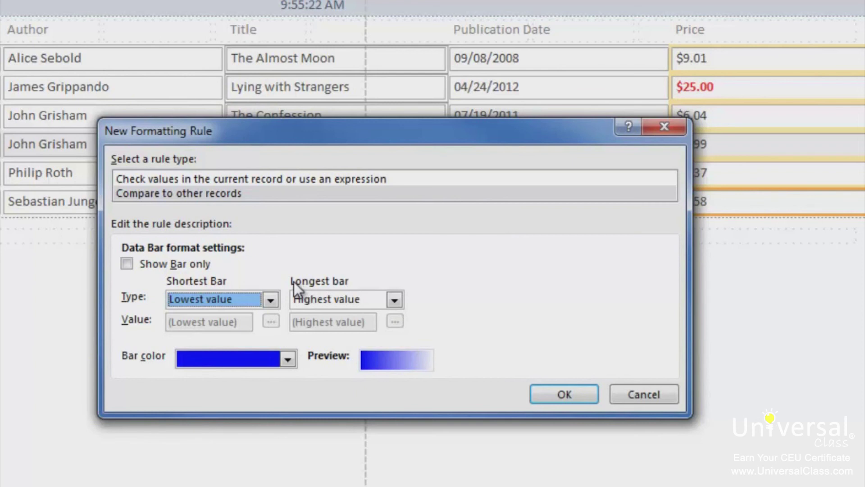
{"action": "left_click", "coordinate": [266, 356]}
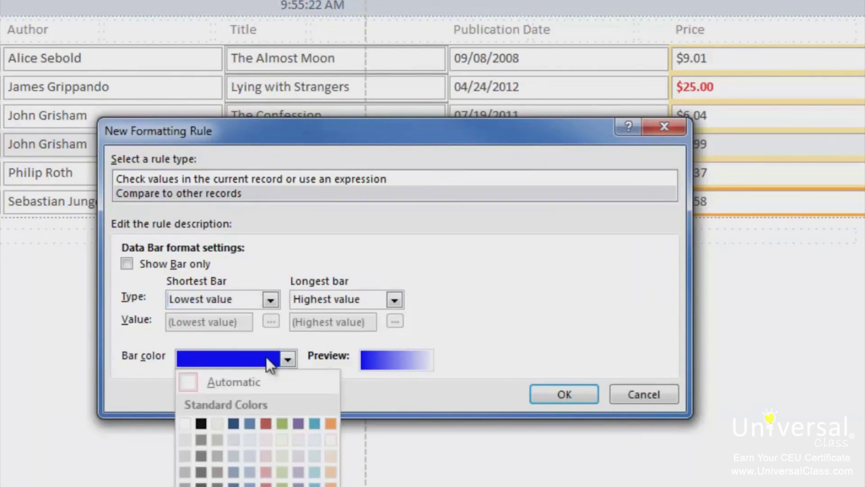
{"action": "left_click", "coordinate": [266, 356]}
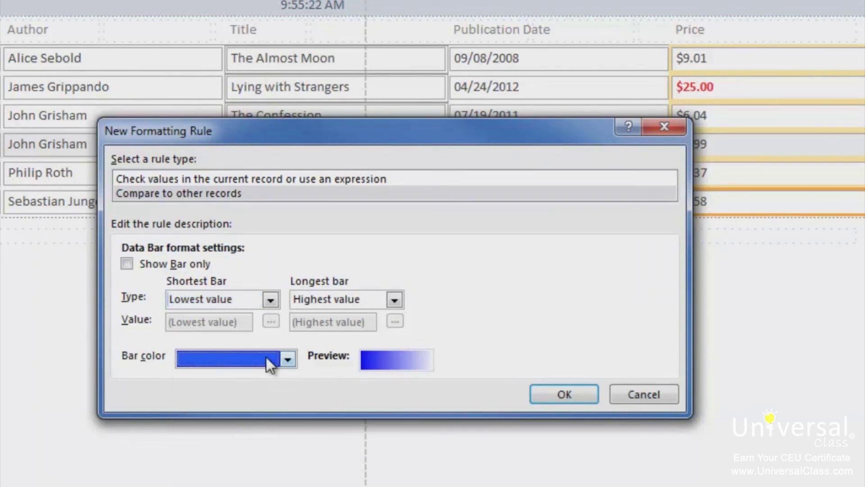
{"action": "left_click", "coordinate": [558, 397]}
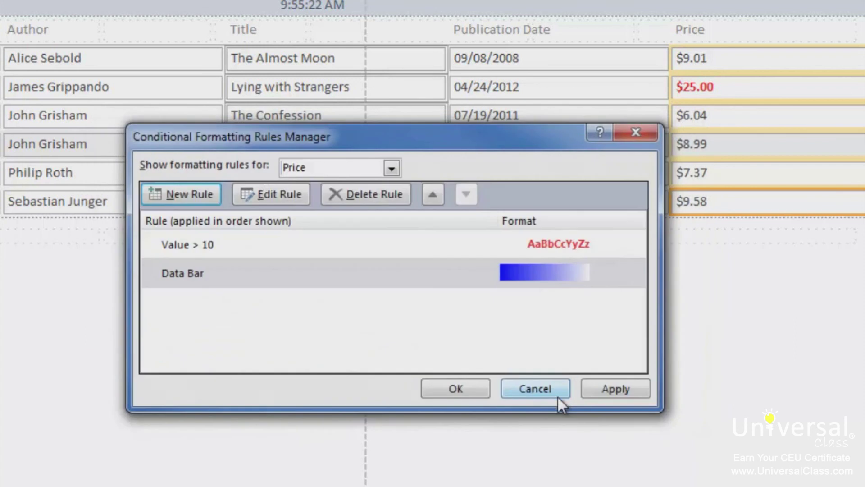
Step: Apply both Price rules and close the Conditional Formatting Rules Manager
{"action": "left_click", "coordinate": [630, 390]}
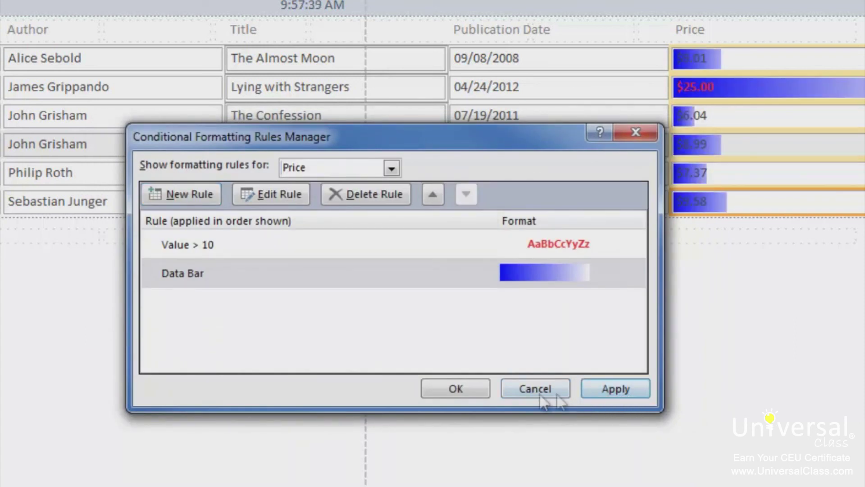
{"action": "left_click", "coordinate": [451, 389]}
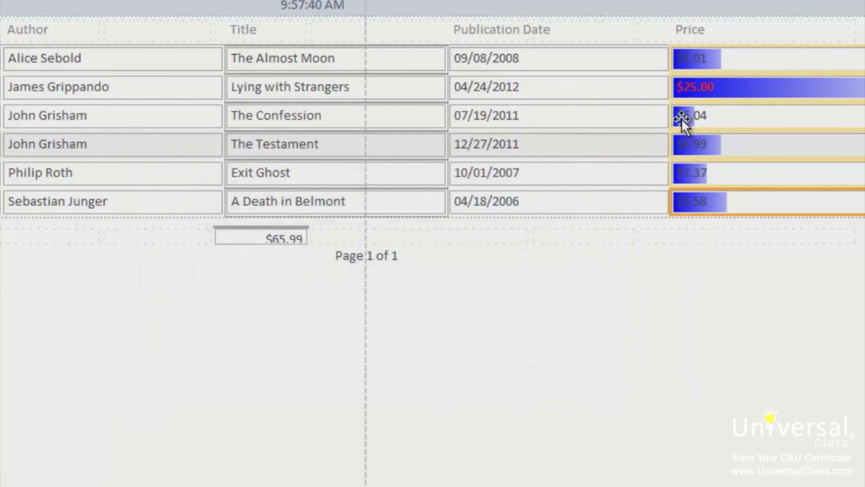